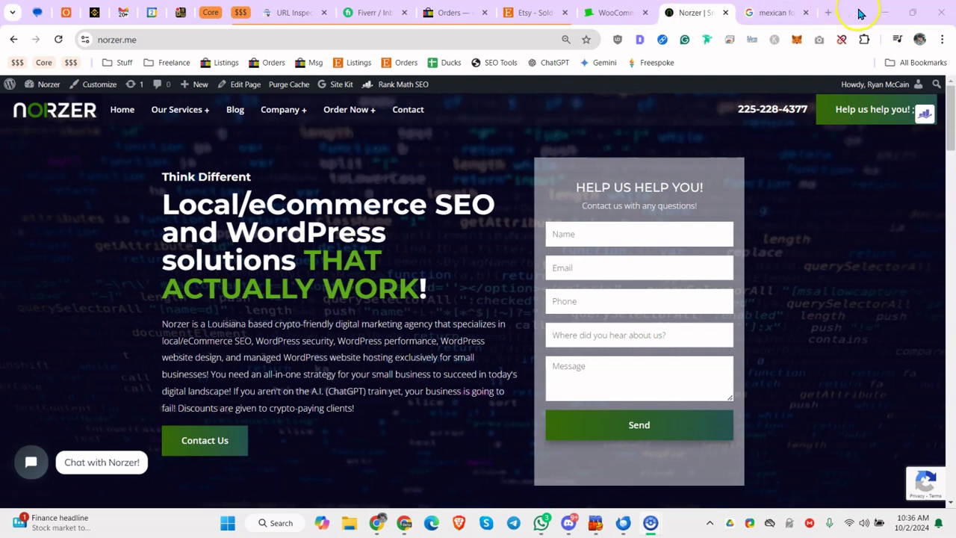
Switch to the 'mexican food near me' results tab and look over the Houston listings
left_click(777, 13)
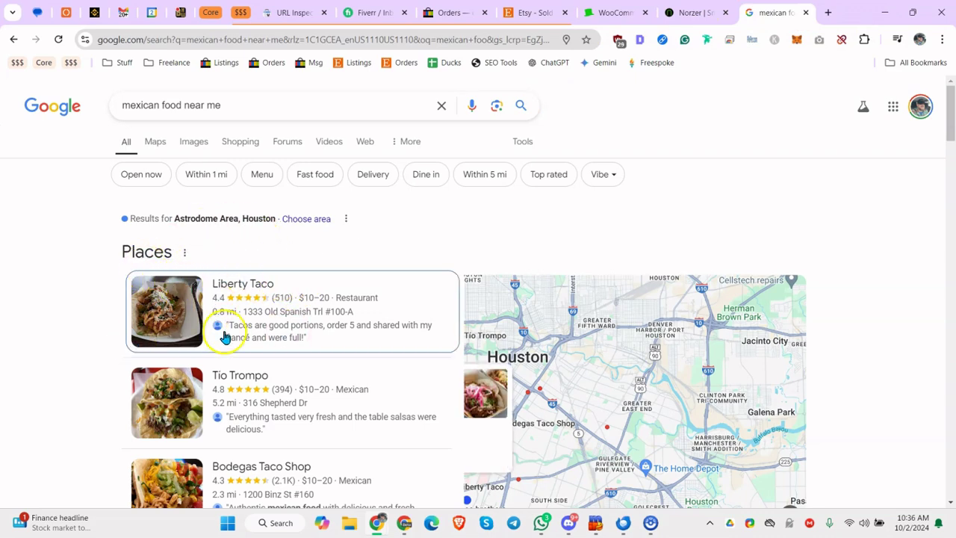
scroll(325, 276, "down", 1)
scroll(326, 279, "up", 1)
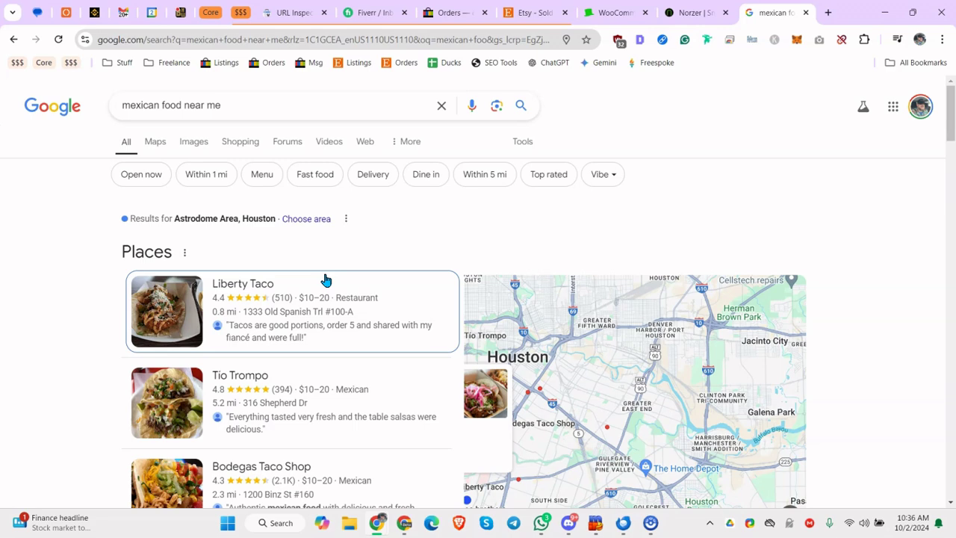
scroll(324, 279, "down", 1)
scroll(361, 261, "up", 1)
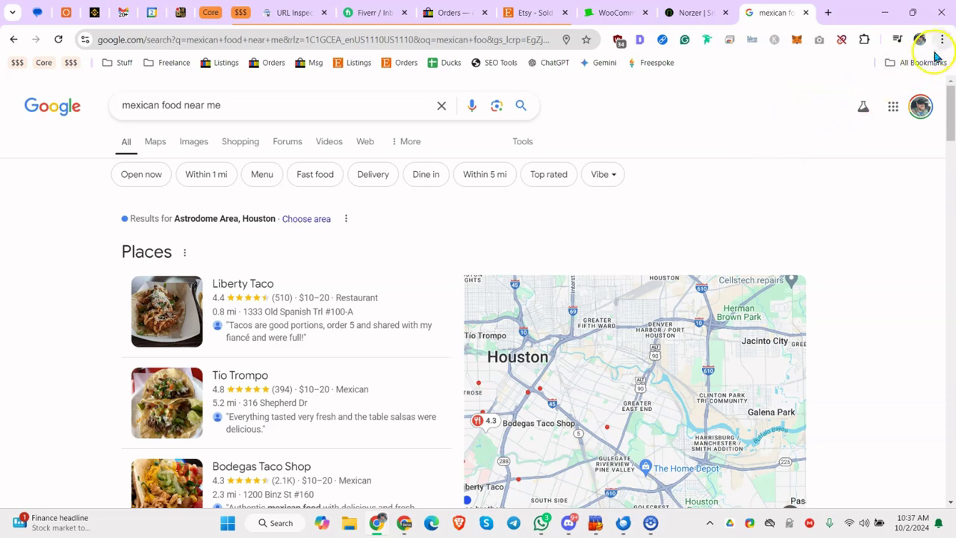
scroll(224, 336, "down", 3)
scroll(224, 335, "up", 3)
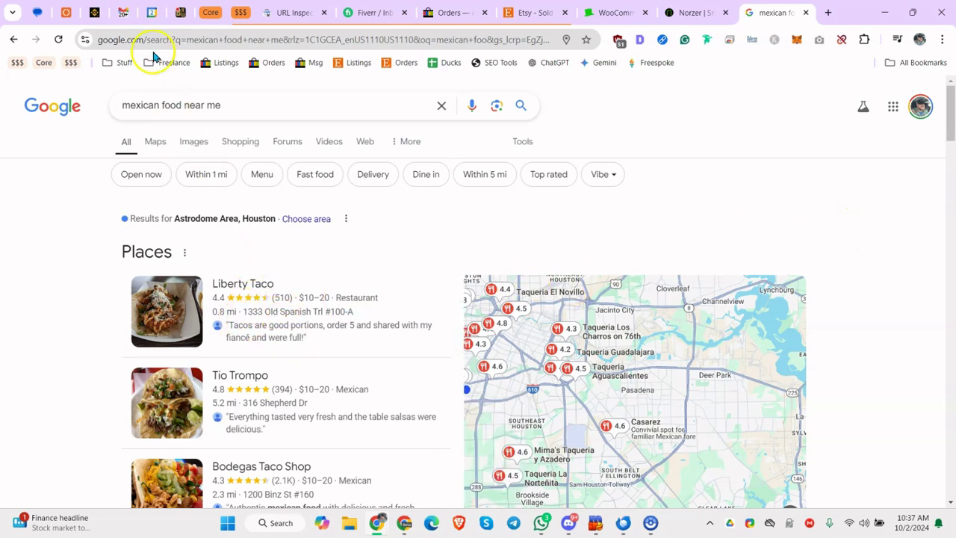
Rerun the search so results show Baton Rouge, LA 70810, and dismiss the Translate offer
mouse_move(600, 446)
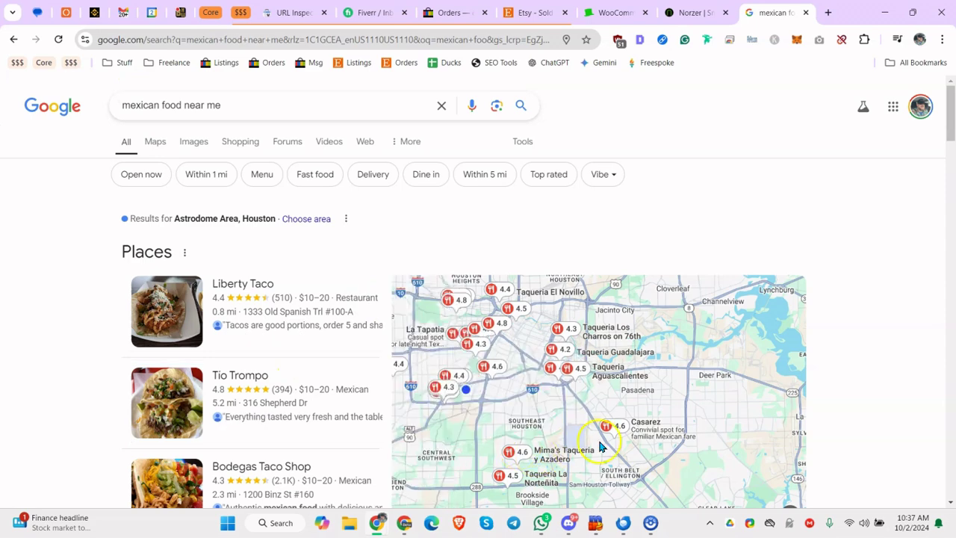
left_click(222, 118)
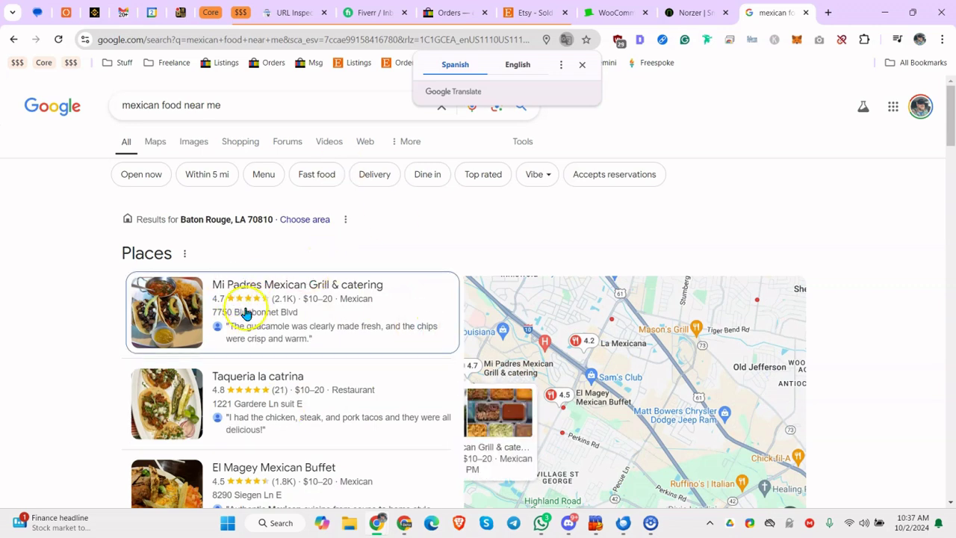
left_click(776, 218)
Open DevTools on the Baton Rouge results page via Inspect
right_click(794, 214)
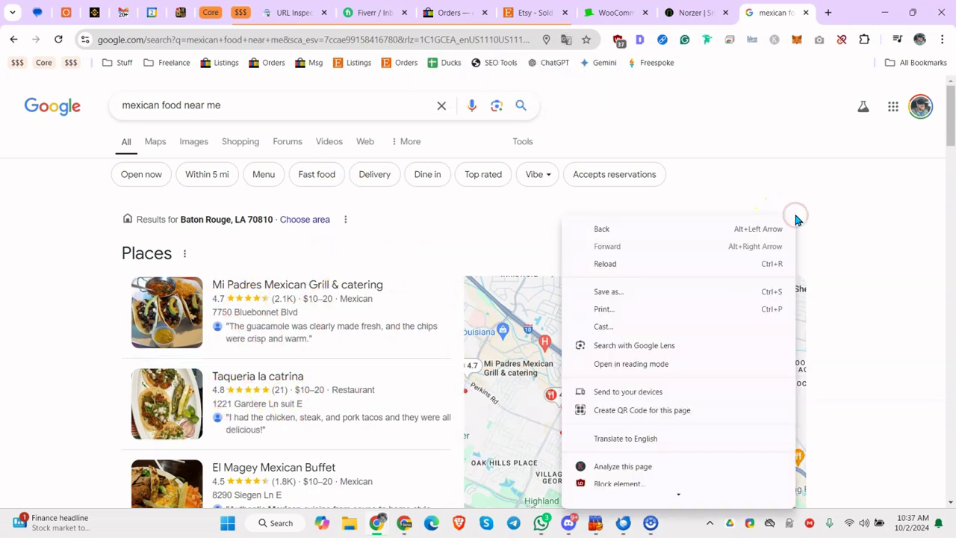
scroll(747, 363, "down", 3)
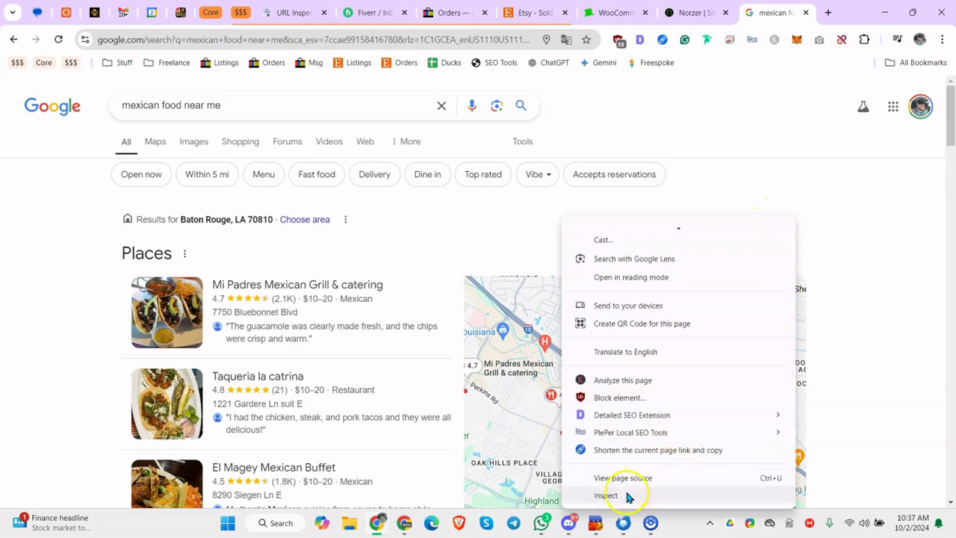
left_click(861, 277)
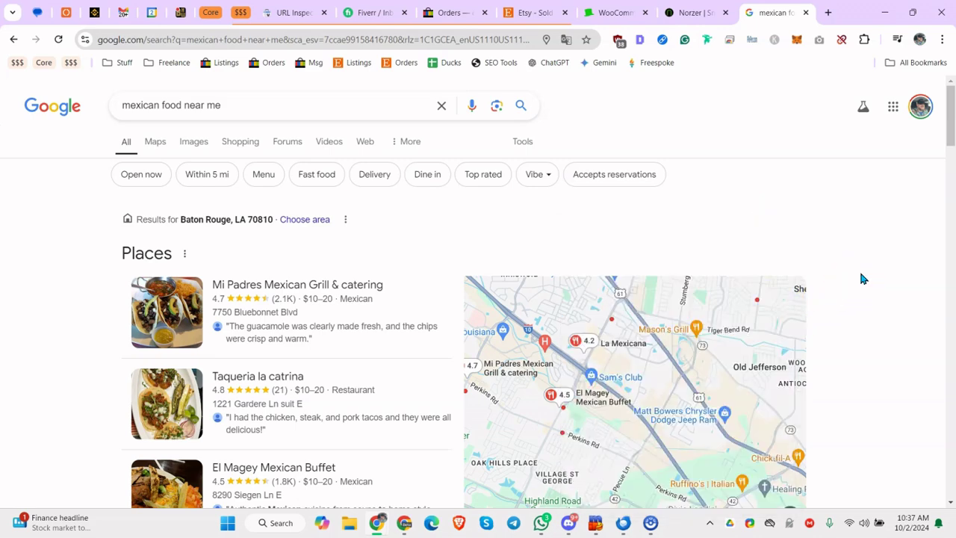
left_click(826, 251)
left_click(899, 126)
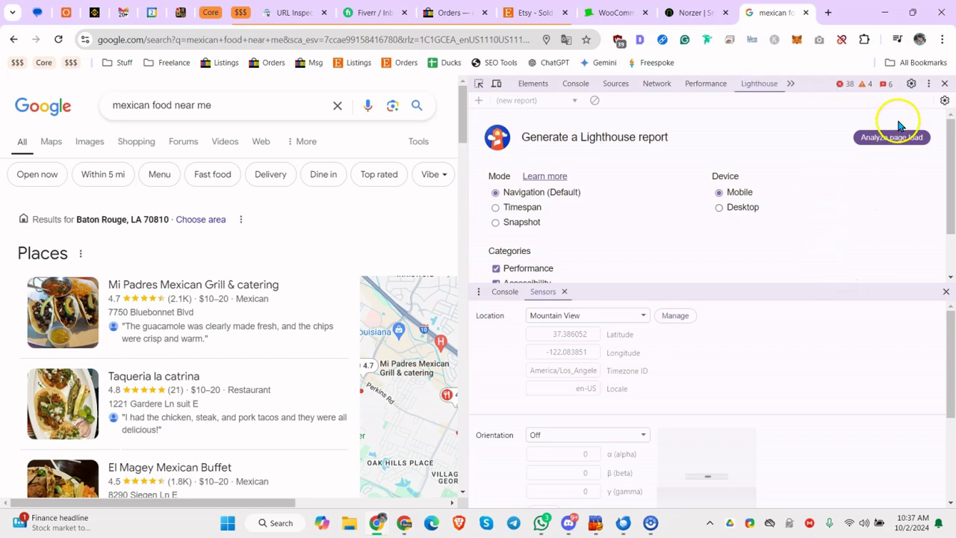
Show the Sensors panel from More tools, with the location set to Mountain View
left_click(930, 87)
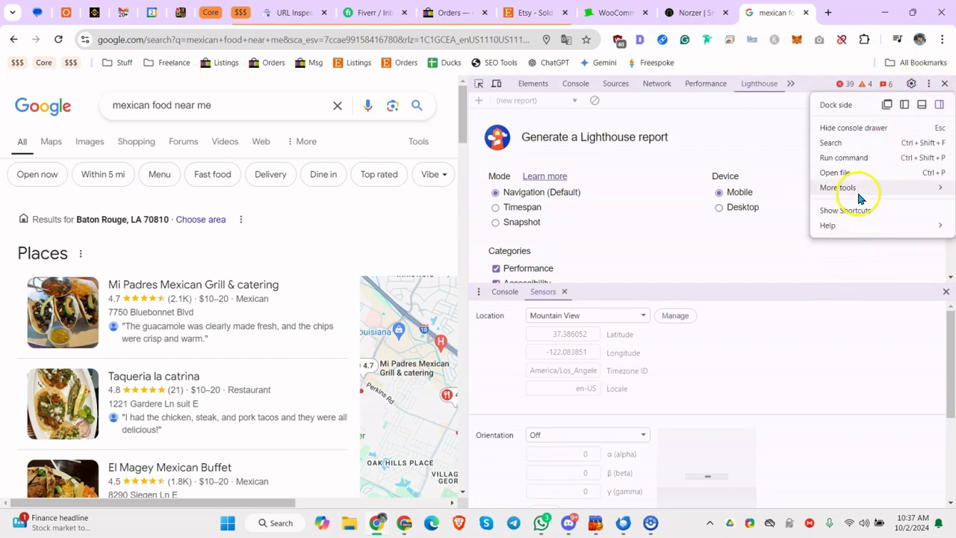
mouse_move(859, 193)
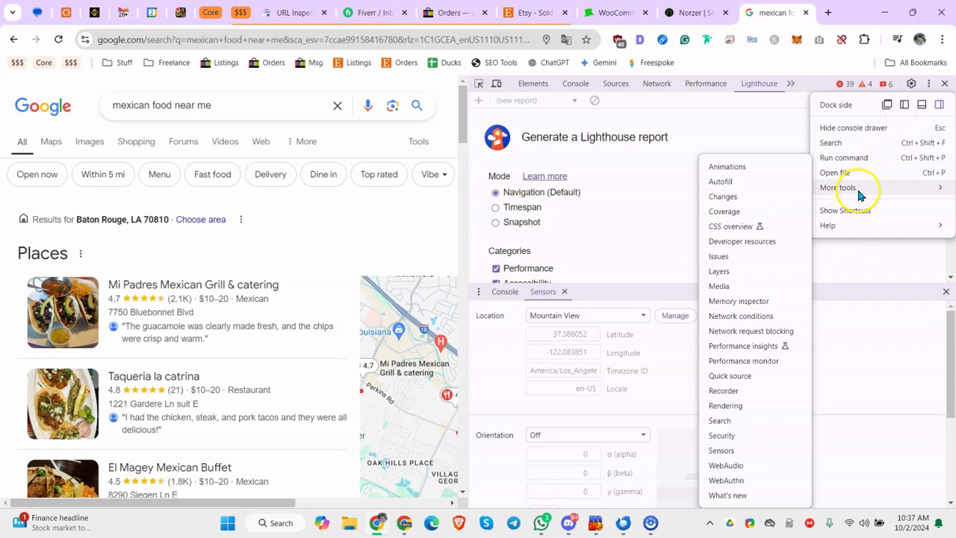
left_click(745, 450)
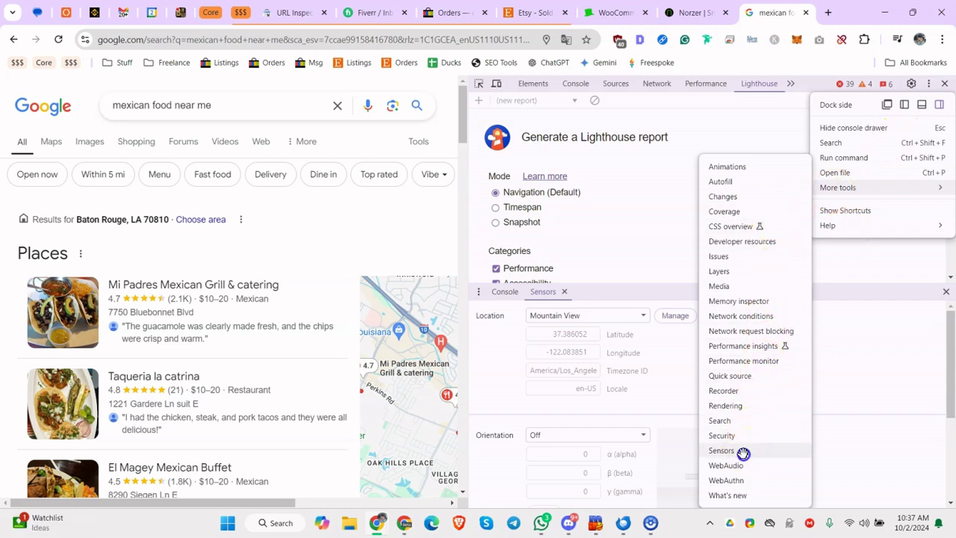
Emulate San Francisco as the location and resubmit the mexican food search
left_click(635, 316)
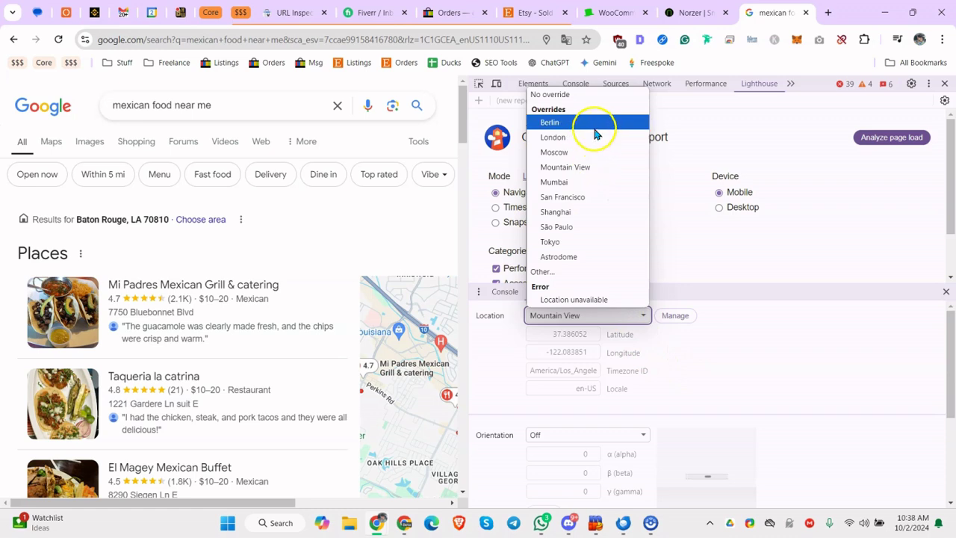
left_click(590, 195)
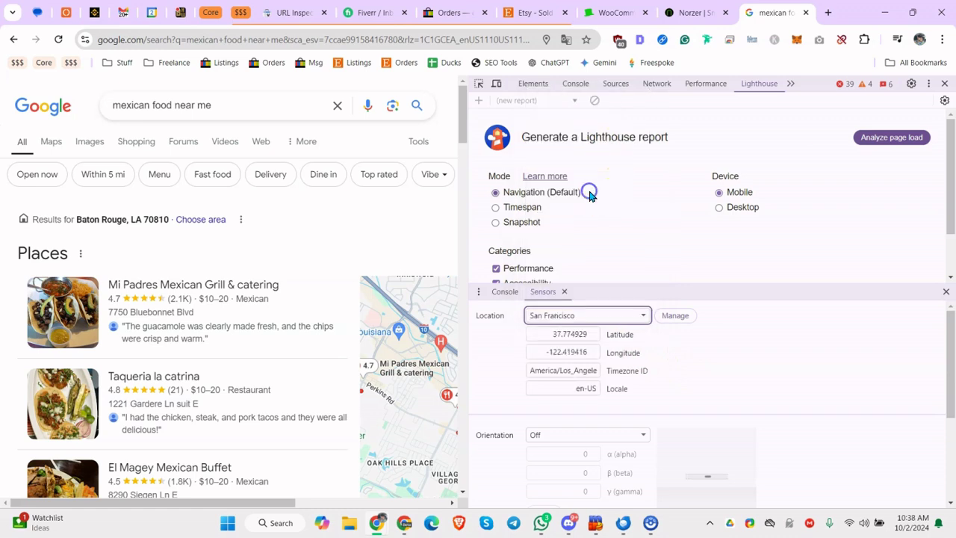
left_click(150, 105)
key("Return")
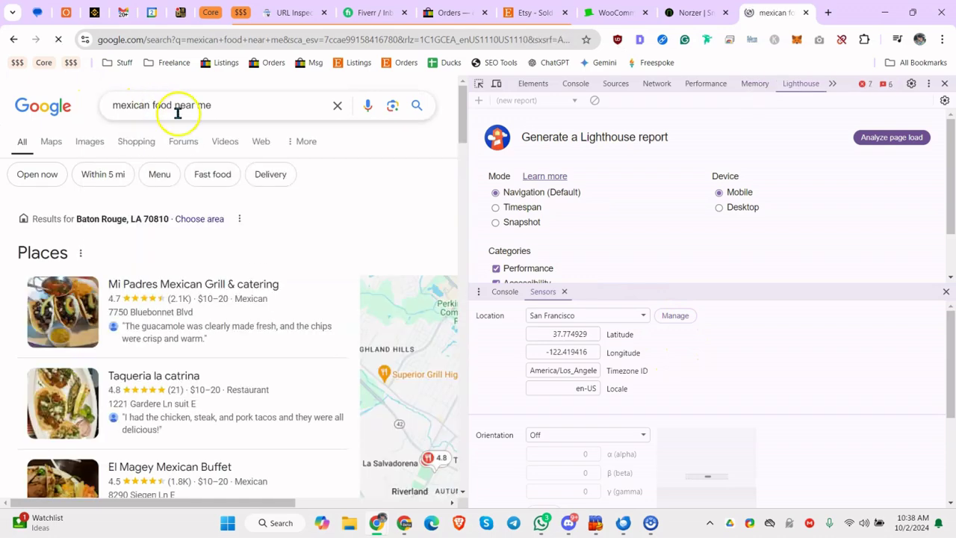
Try Moscow, then return the emulated location to San Francisco (37.774929, -122.419416)
left_click(633, 315)
left_click(596, 155)
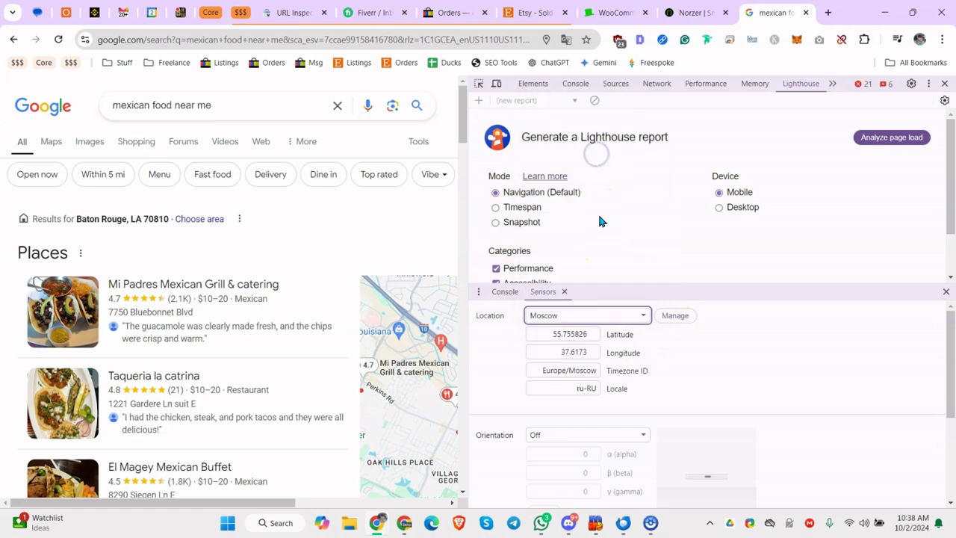
left_click(632, 315)
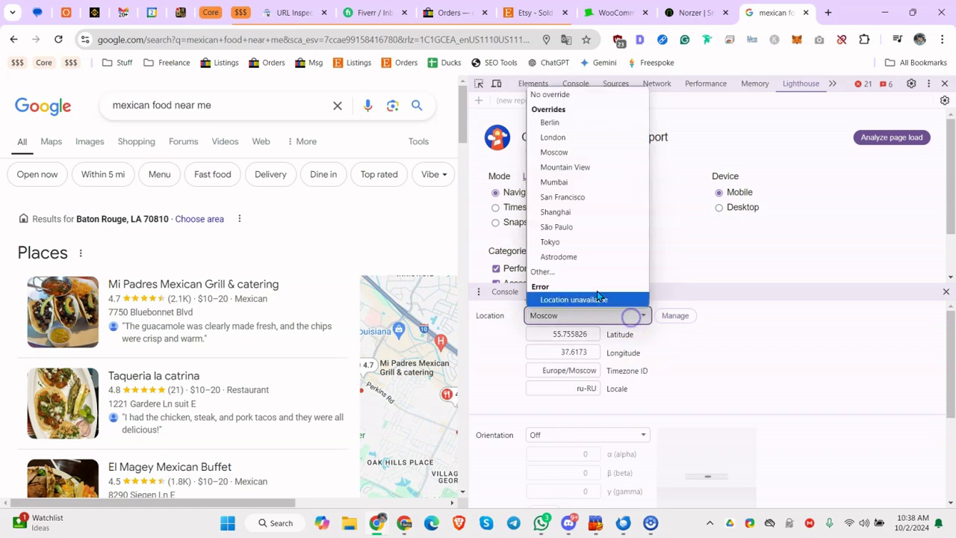
left_click(587, 197)
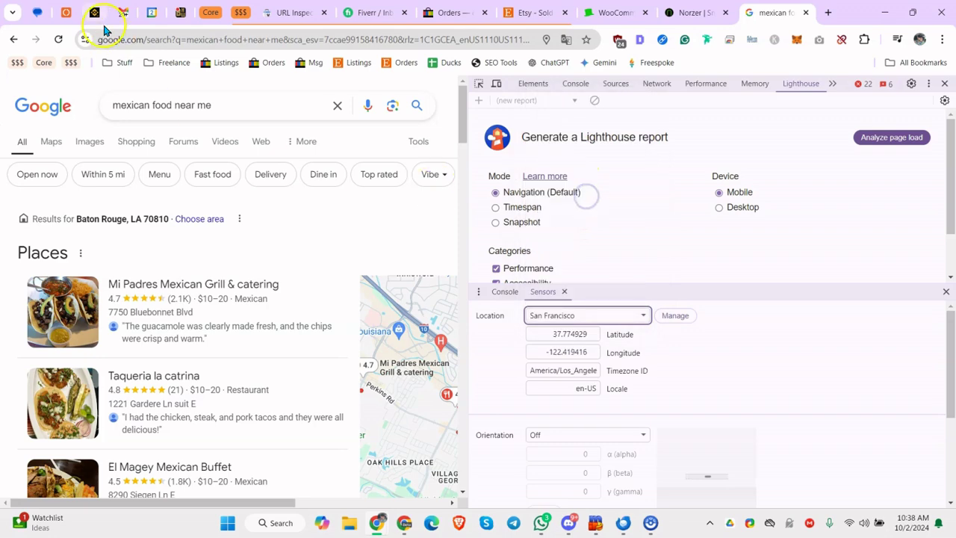
Emulate London (51.507351, -0.127758) and reload the results for Trafalgar Sq, London WC2N 5DU
left_click(59, 42)
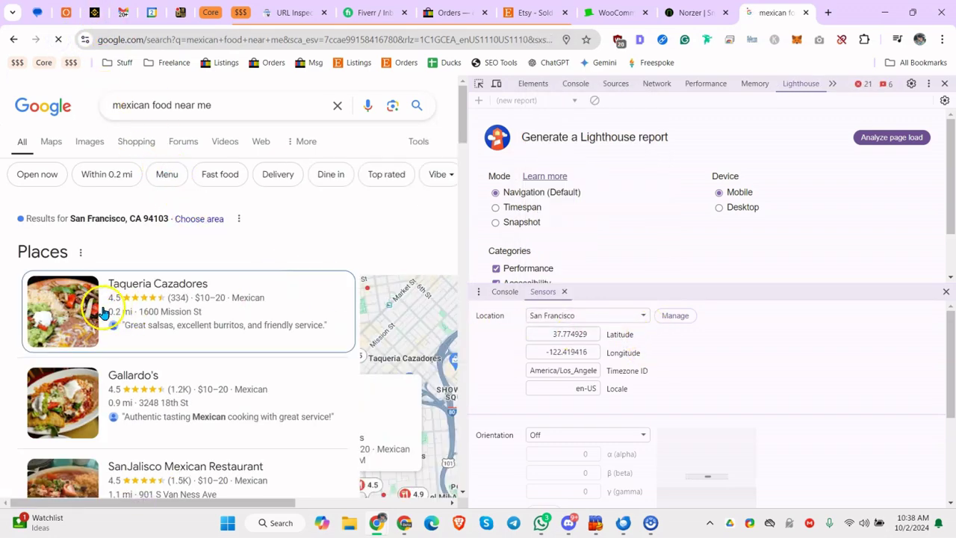
left_click(602, 315)
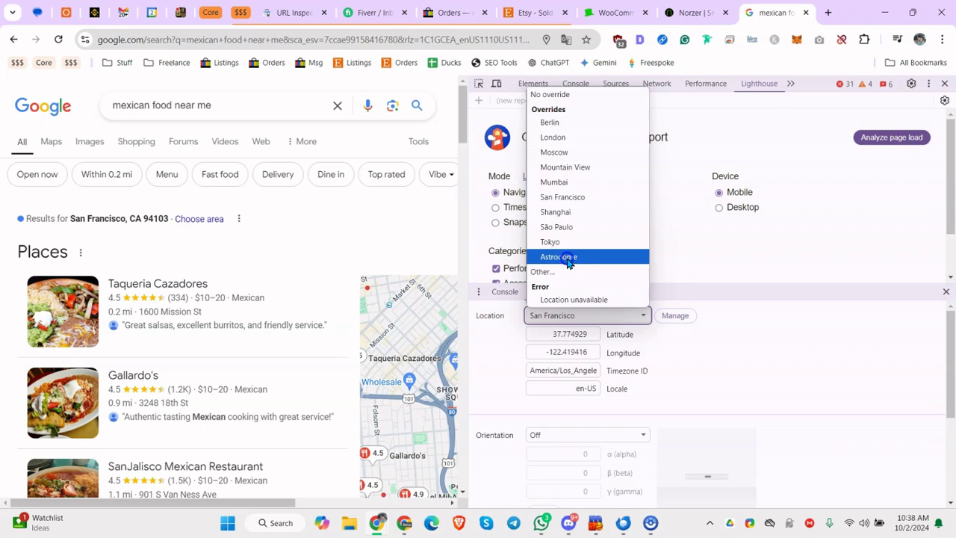
left_click(581, 137)
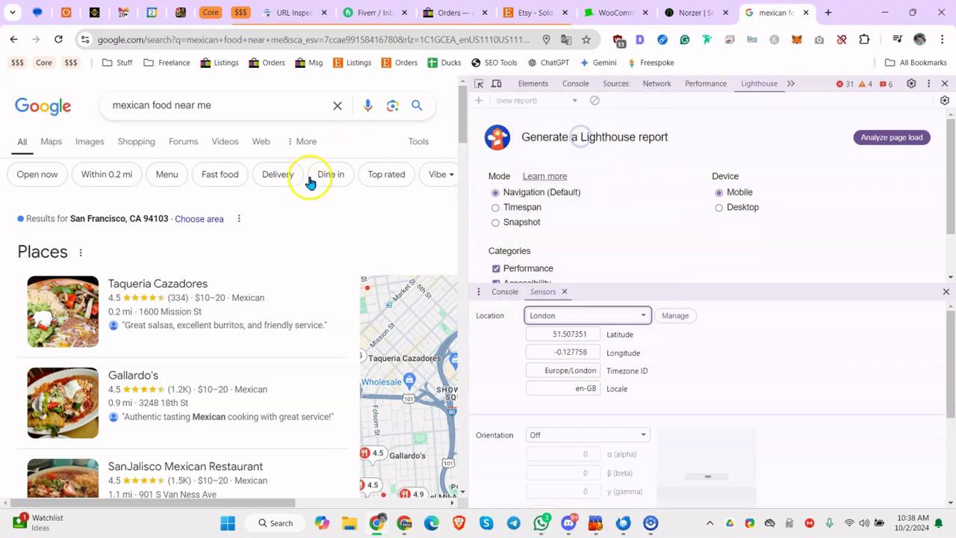
left_click(58, 39)
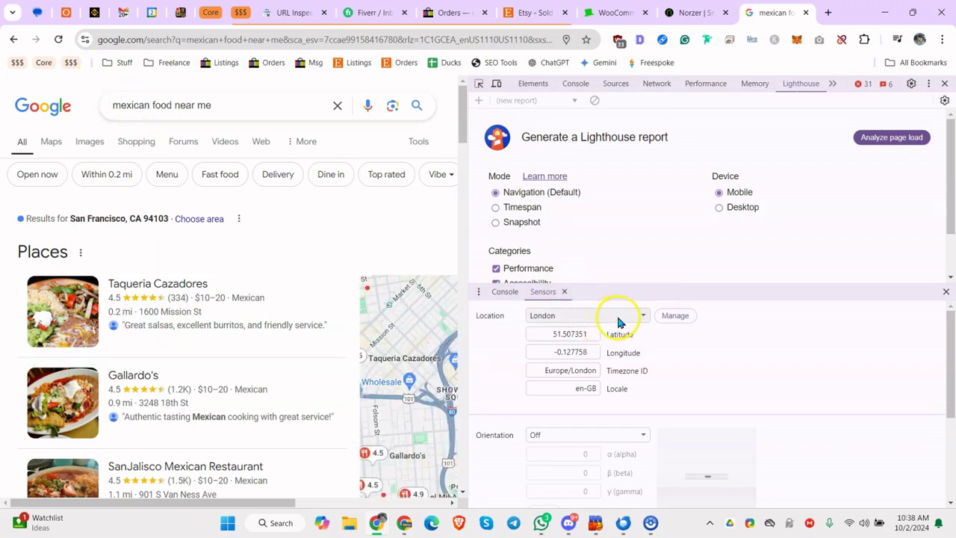
left_click(179, 107)
left_click(59, 40)
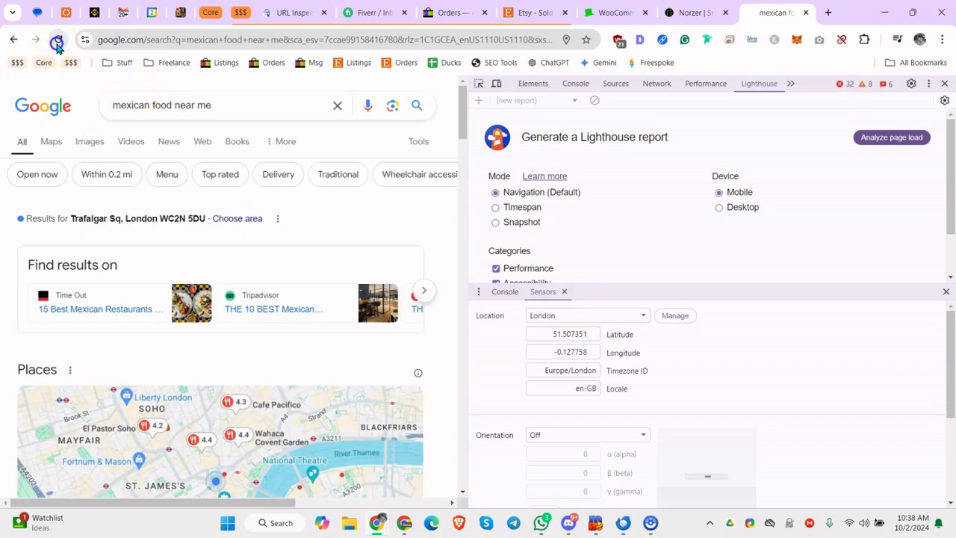
Reload and browse London places like Wahaca Covent Garden and Cafe Pacifico, then show query suggestions
left_click(57, 42)
scroll(107, 145, "down", 5)
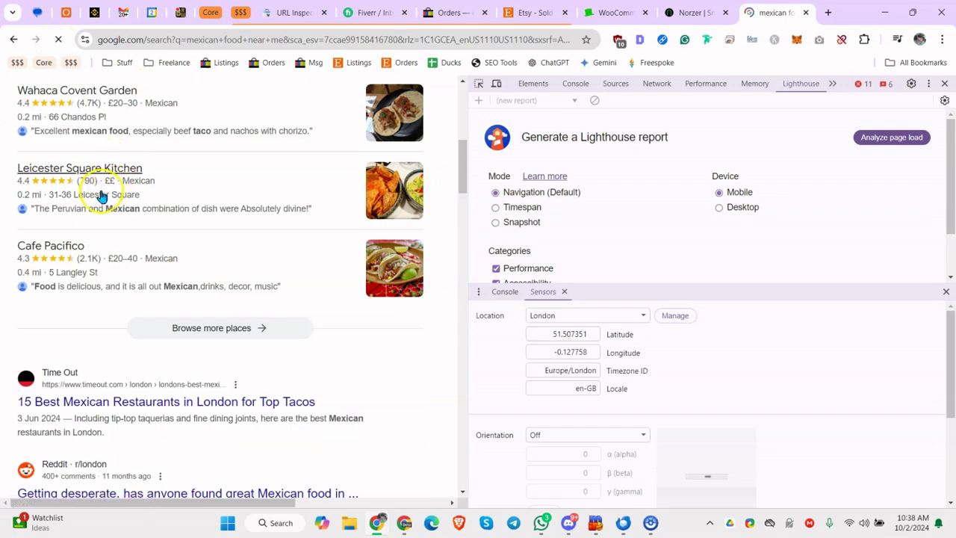
scroll(132, 111, "up", 3)
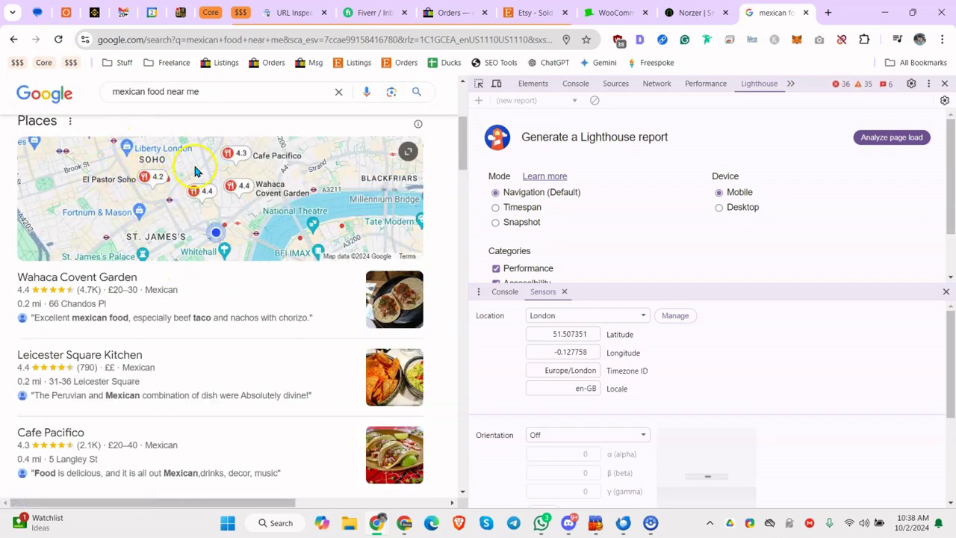
left_click(209, 91)
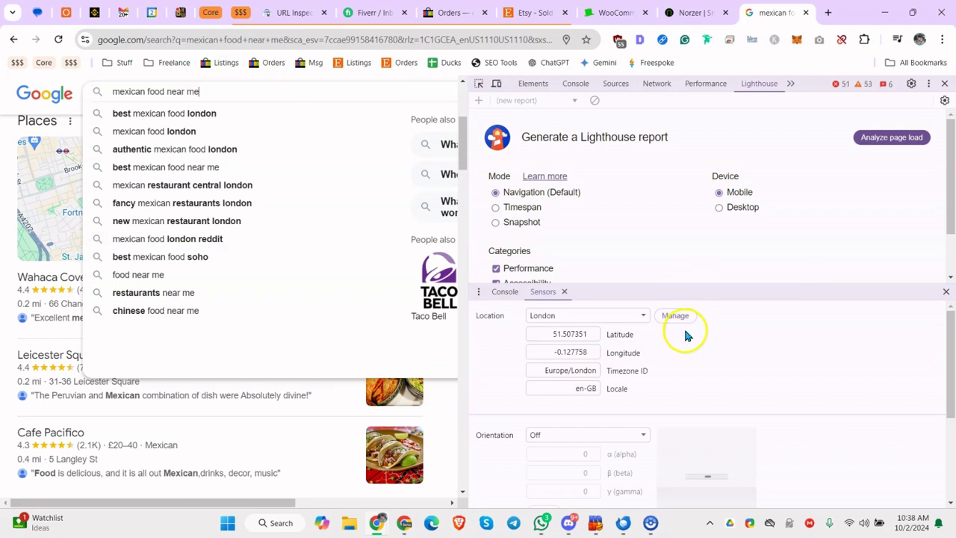
Review the Sensors Location list and latitude field, leaving London selected
left_click(612, 315)
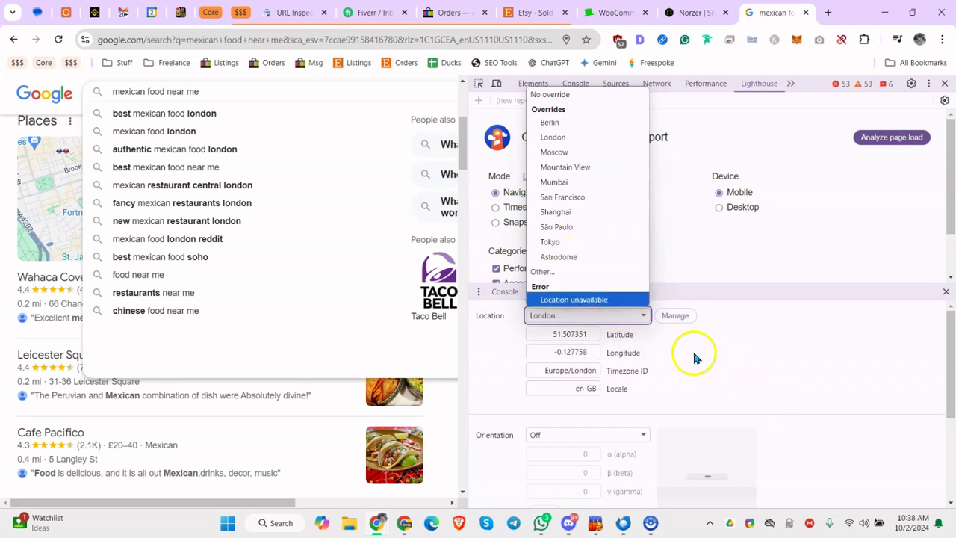
double_click(572, 336)
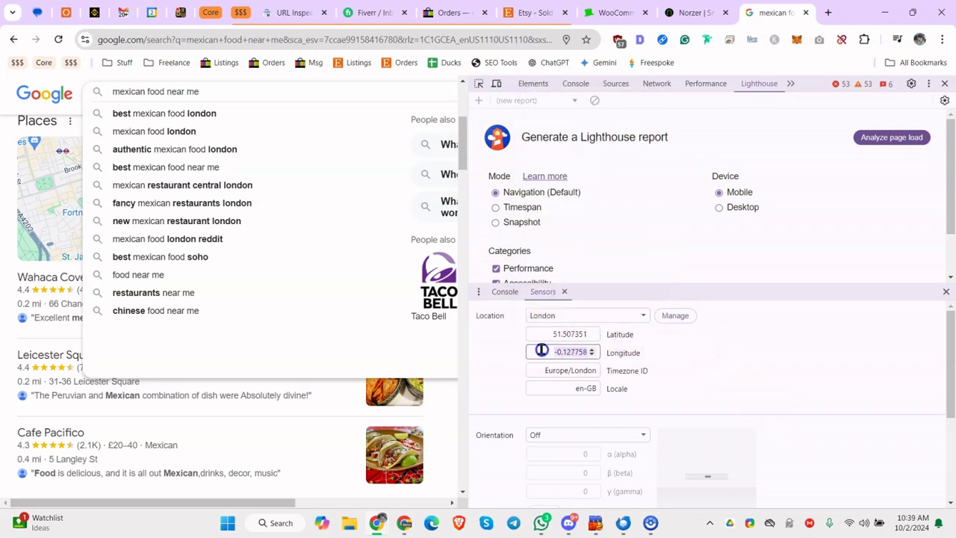
left_click(553, 333)
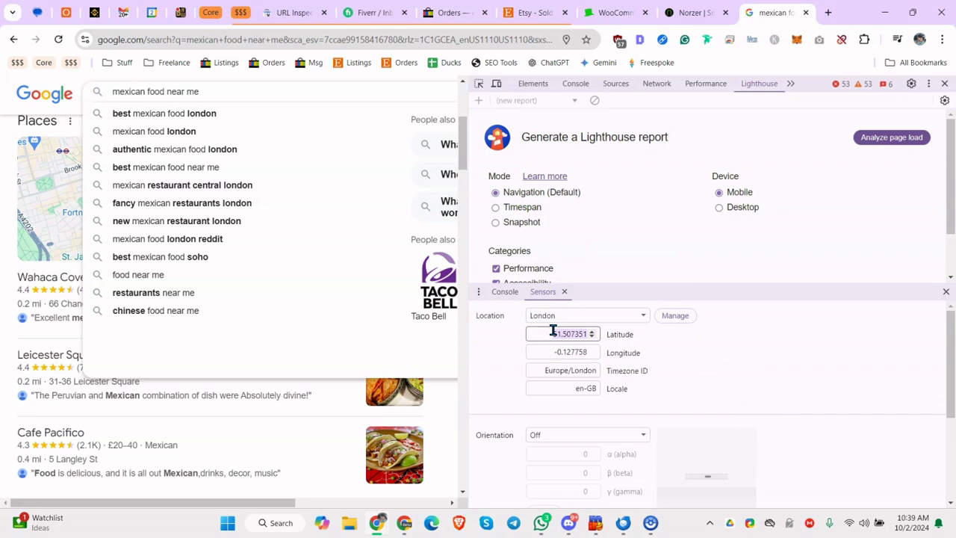
left_click(593, 316)
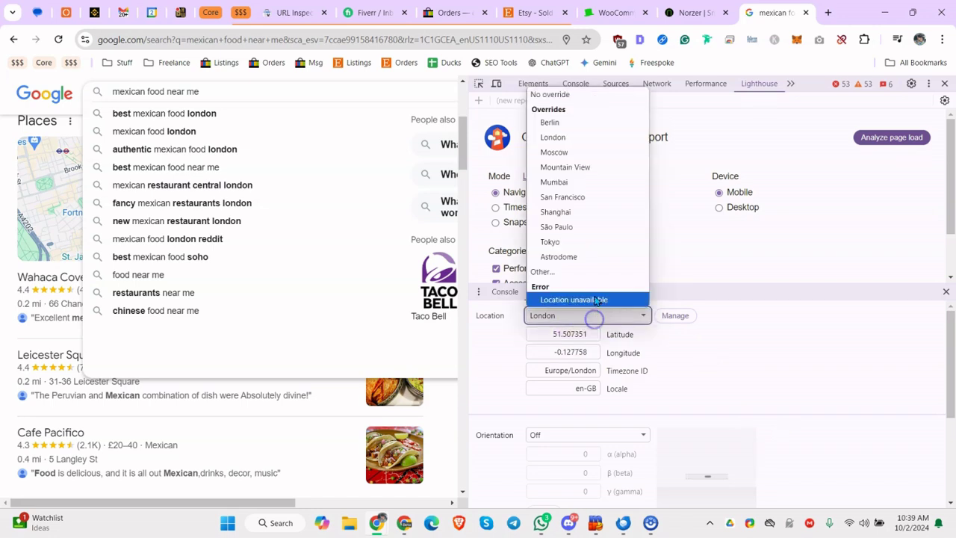
left_click(745, 381)
left_click(590, 318)
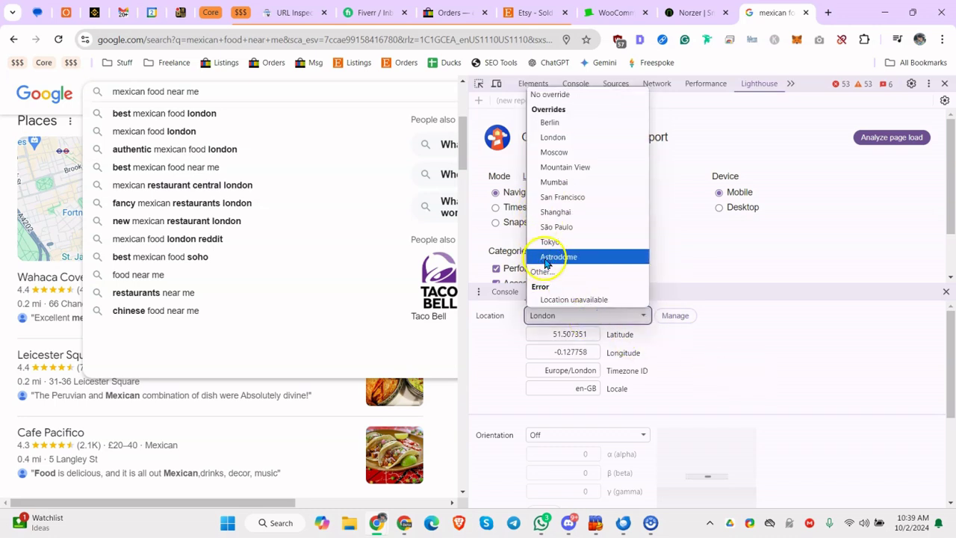
left_click(653, 363)
In a new tab, search for a latitude/longitude finder and open LatLong.net
left_click(830, 15)
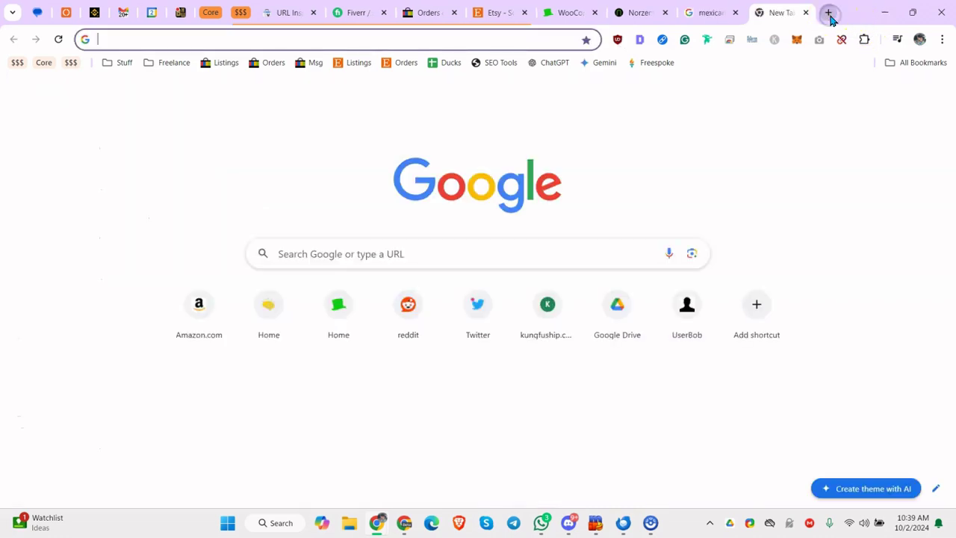
type("get")
key("Return")
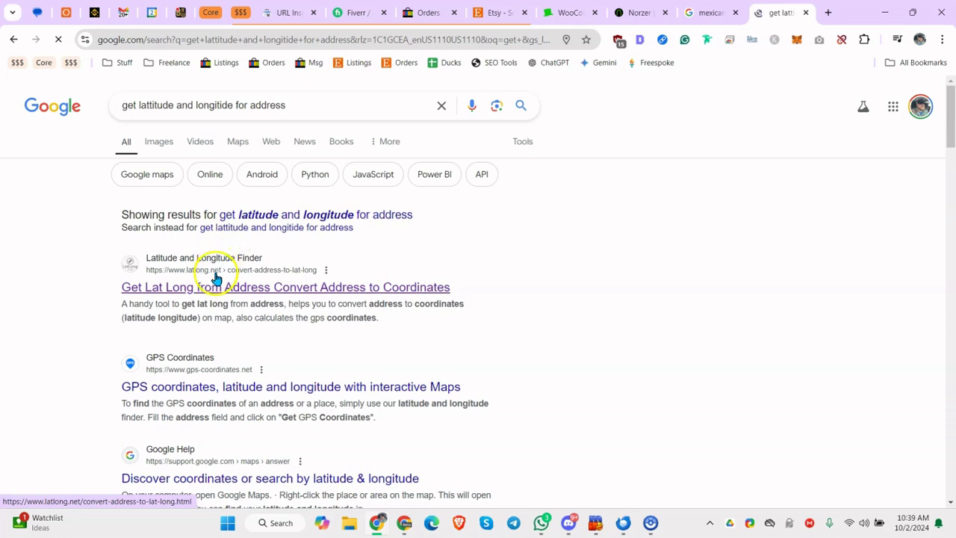
left_click(215, 284)
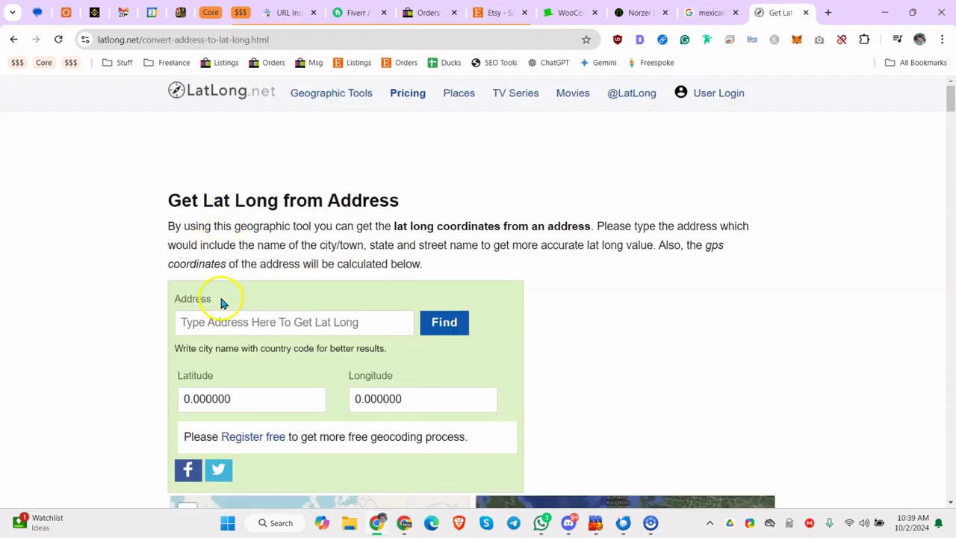
Look up the coordinates of the Astrodome on LatLong.net
left_click(226, 312)
type("Astrodome")
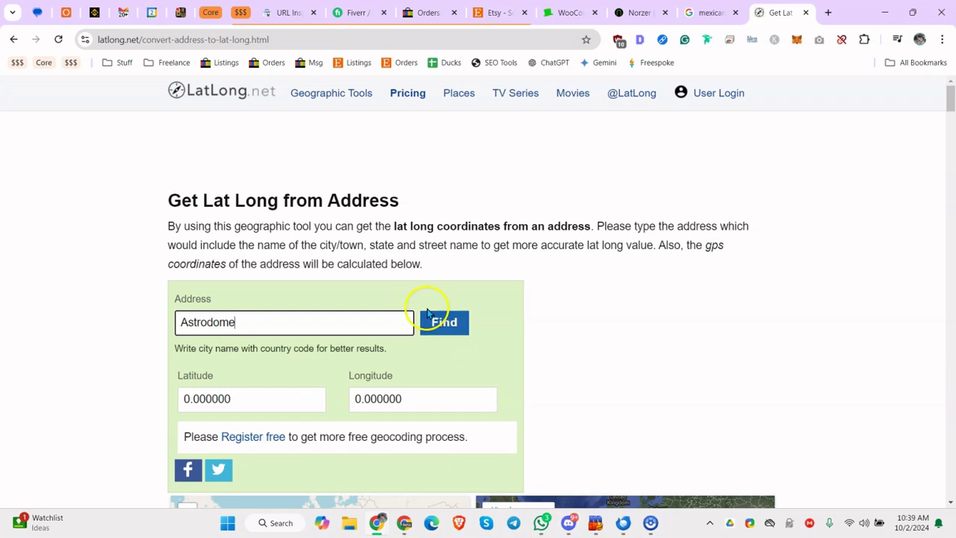
left_click(429, 317)
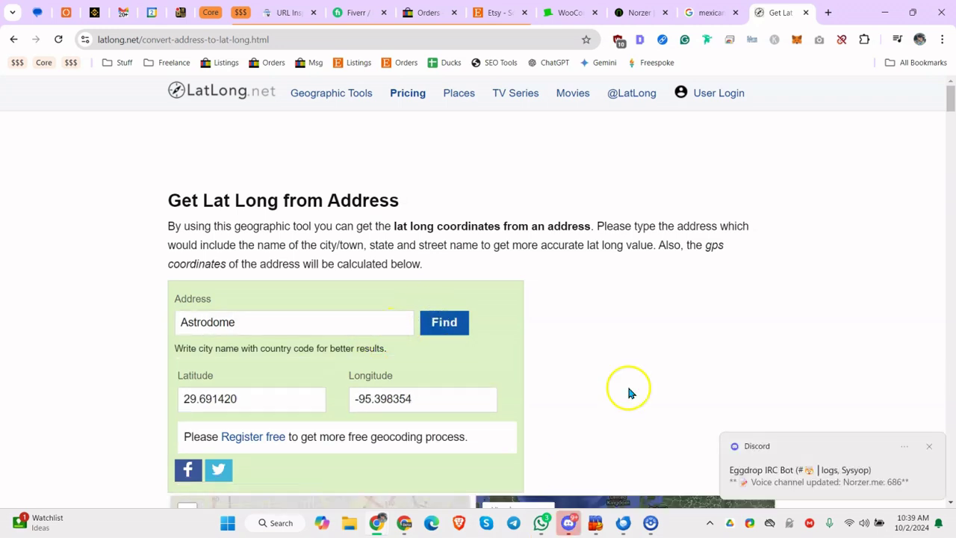
left_click(930, 449)
Look up a street address and copy its latitude 29.576760 and longitude -95.061210
double_click(237, 326)
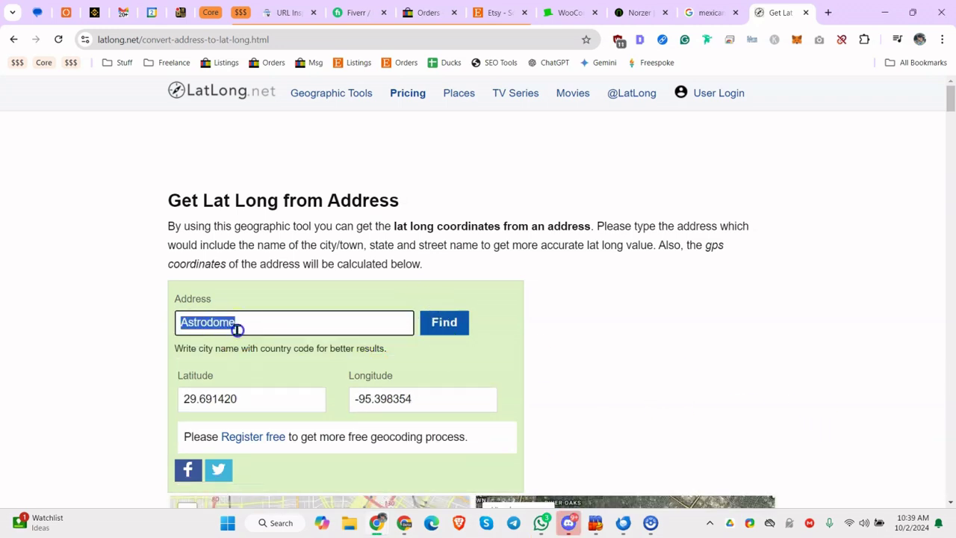
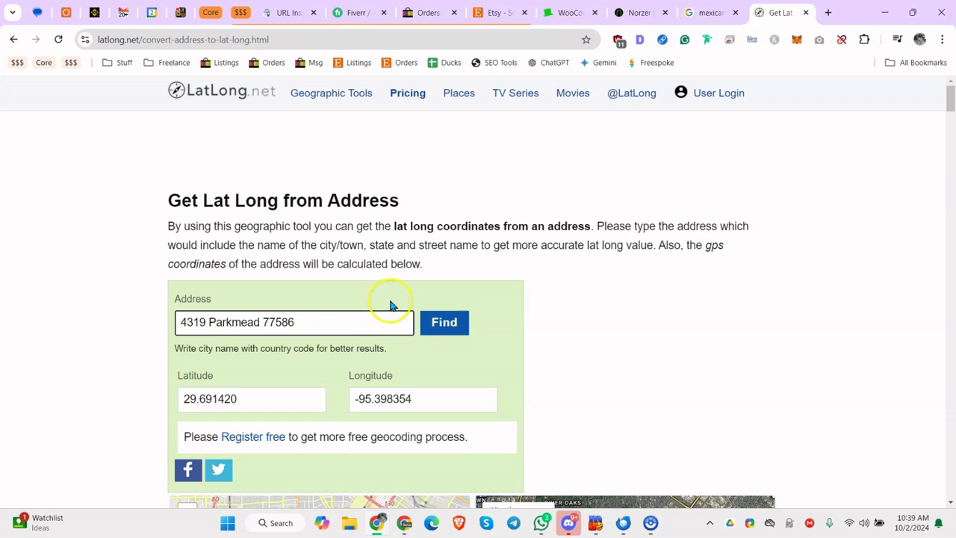
left_click(441, 324)
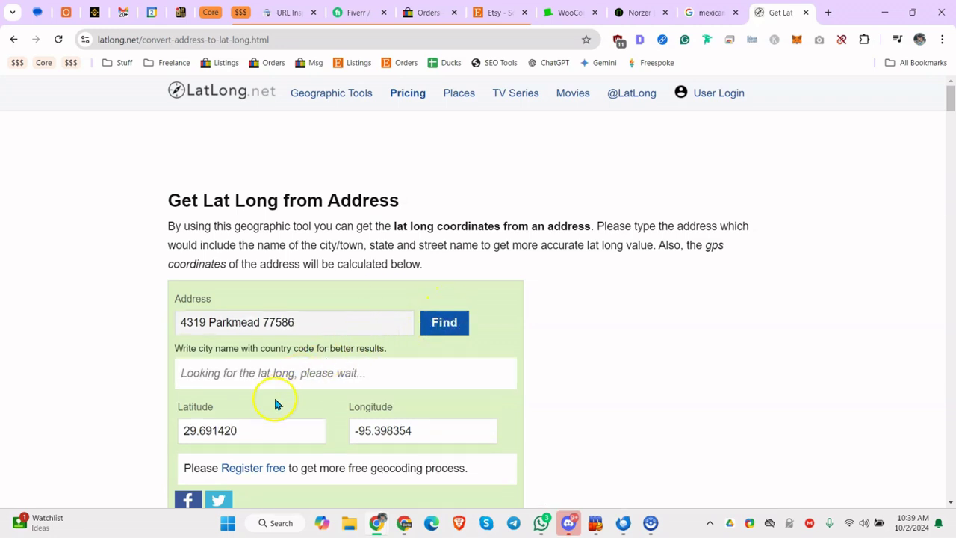
double_click(241, 404)
key("super+c")
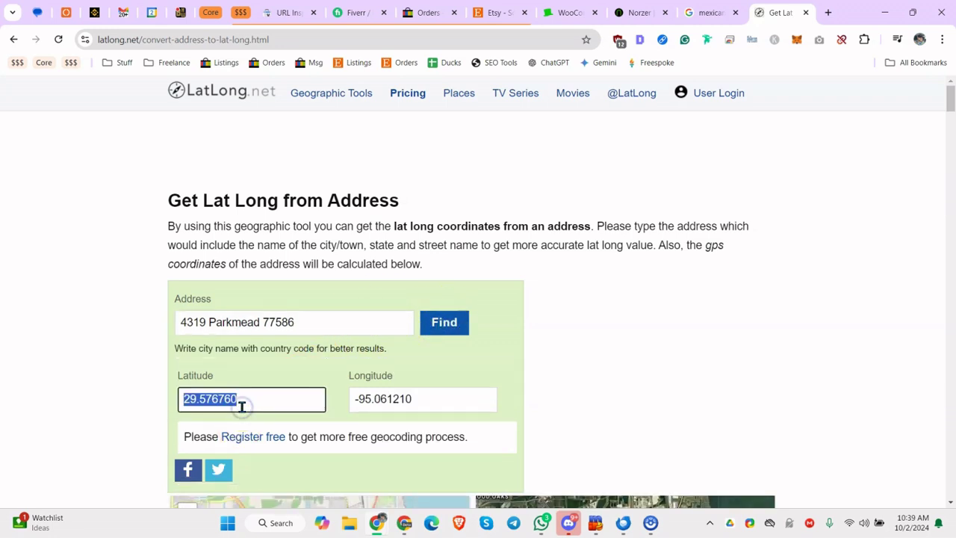
double_click(393, 401)
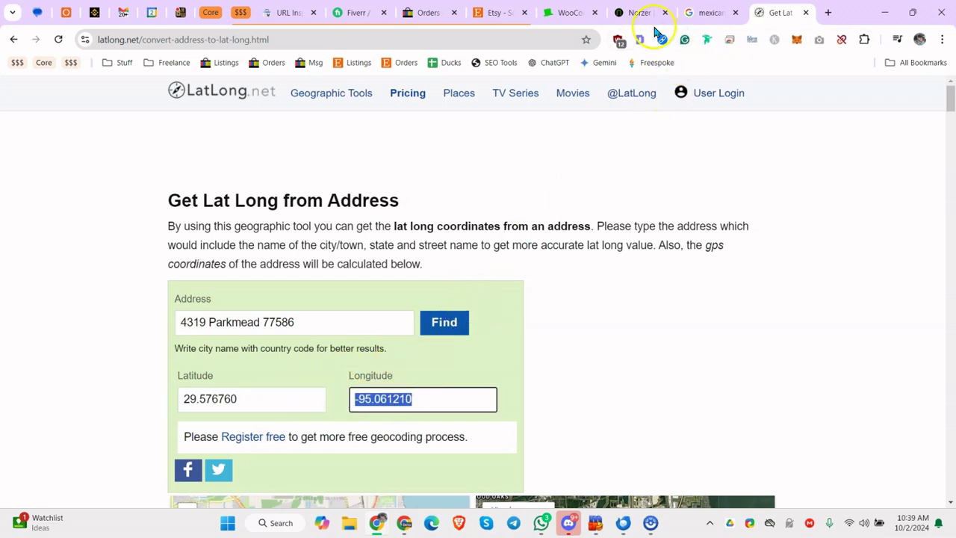
left_click(706, 13)
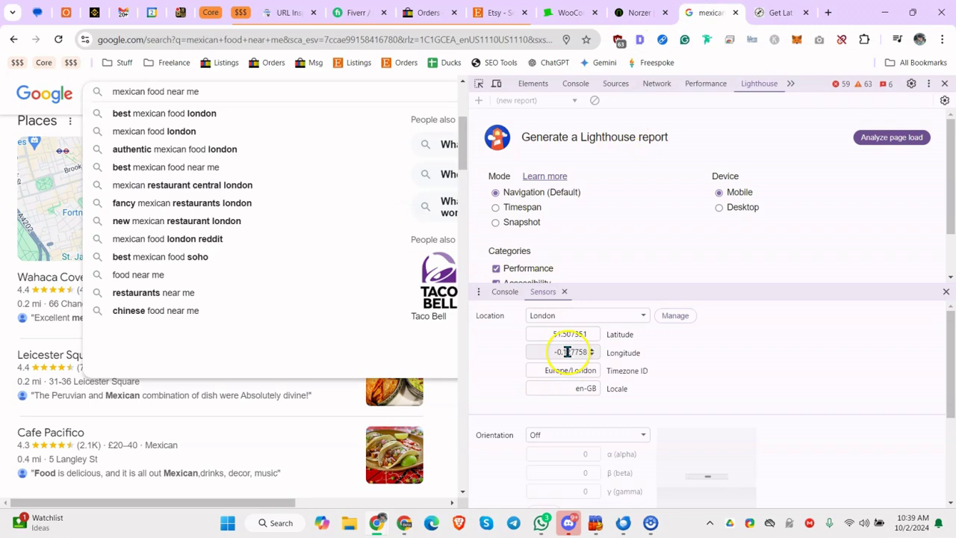
Paste latitude 29.576760 over London's latitude in Sensors
left_click(764, 13)
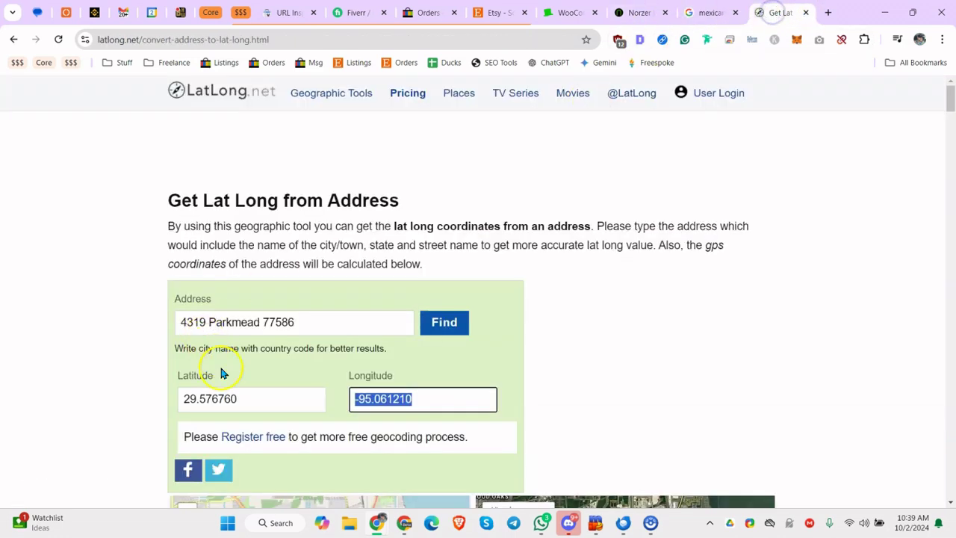
left_click(735, 11)
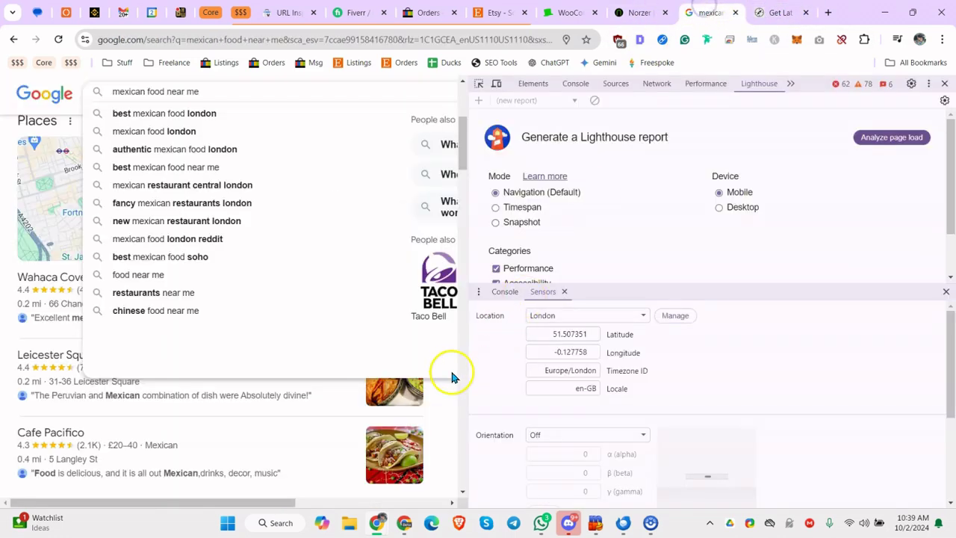
left_click(543, 333)
key("super+v")
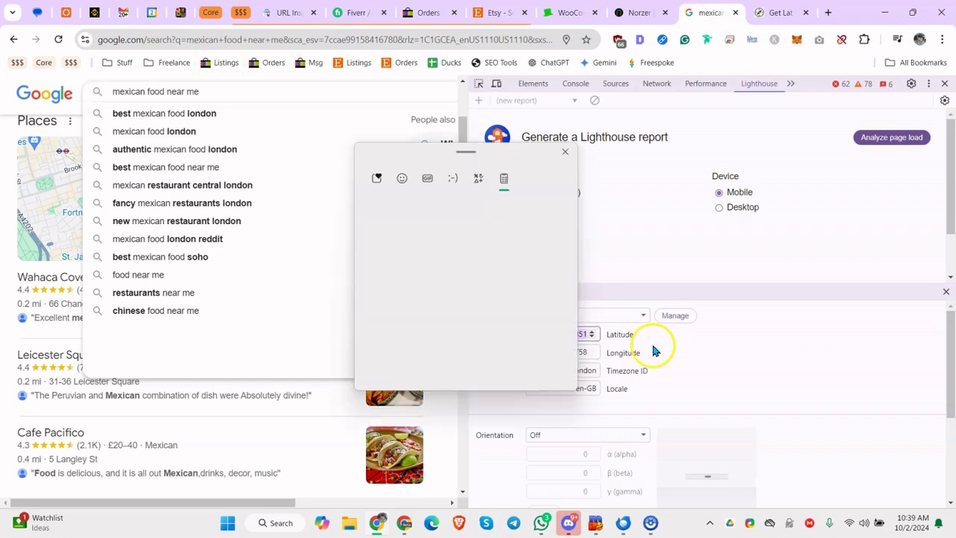
left_click(461, 306)
Replace longitude -0.127758 with the copied -95.061210
left_click(758, 16)
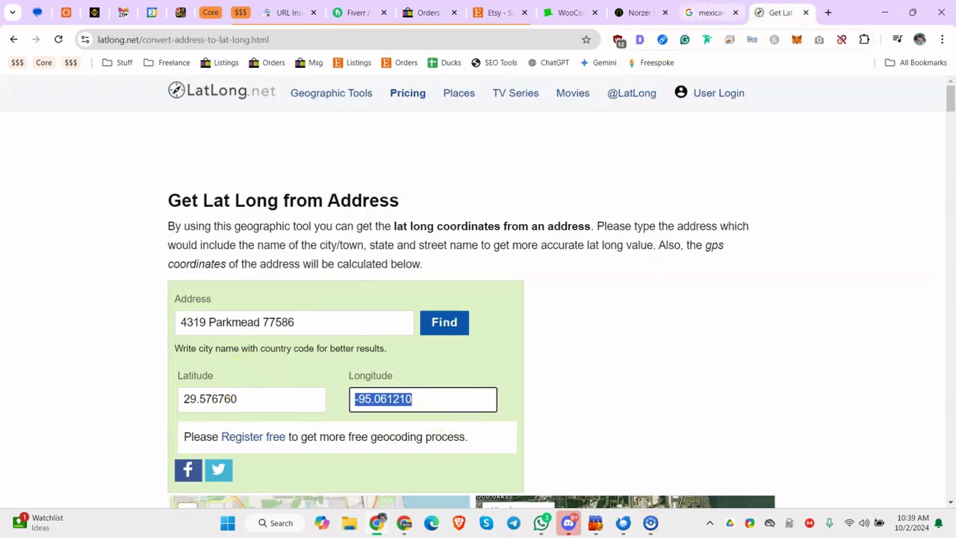
left_click(710, 12)
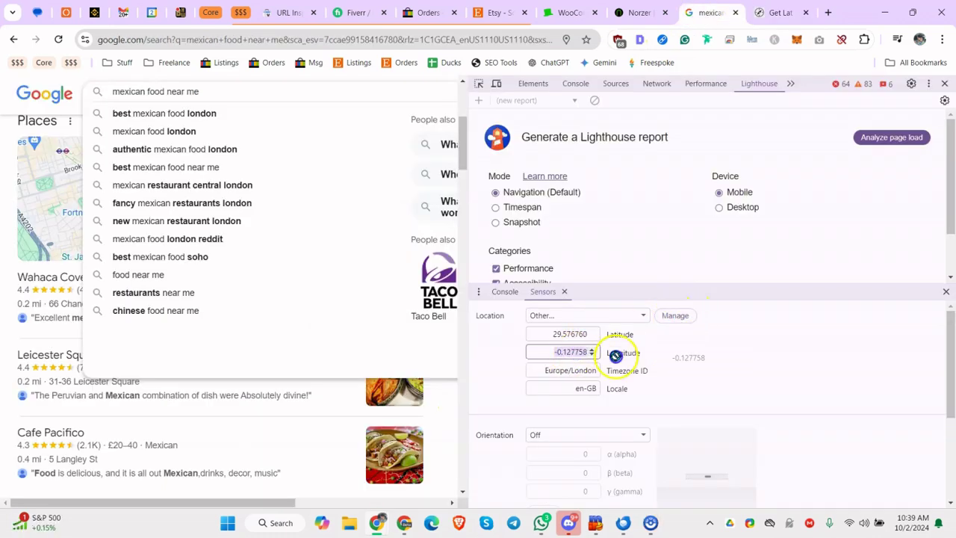
triple_click(559, 351)
type("-95.061210")
left_click(698, 347)
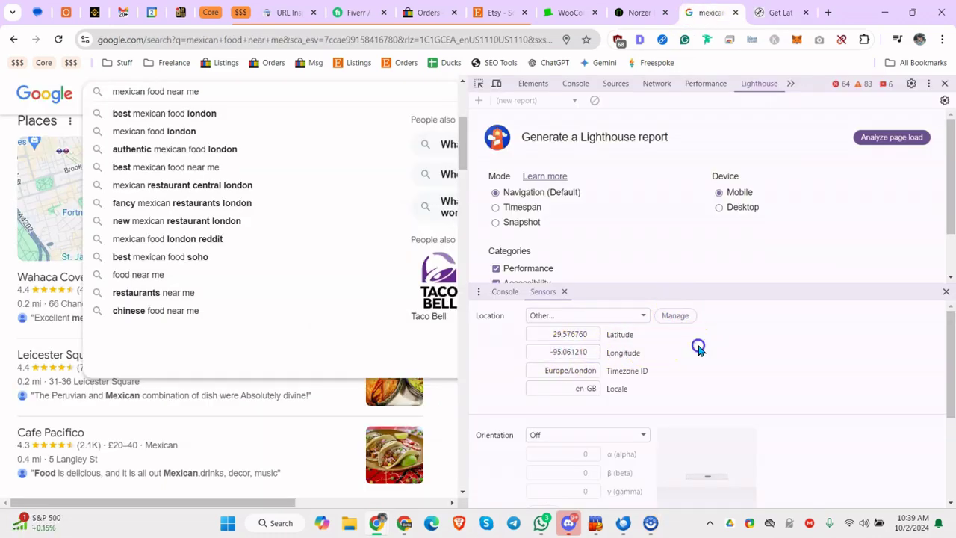
Add a new custom location with latitude 29.576760 and longitude -95.061210 pasted in
left_click(661, 317)
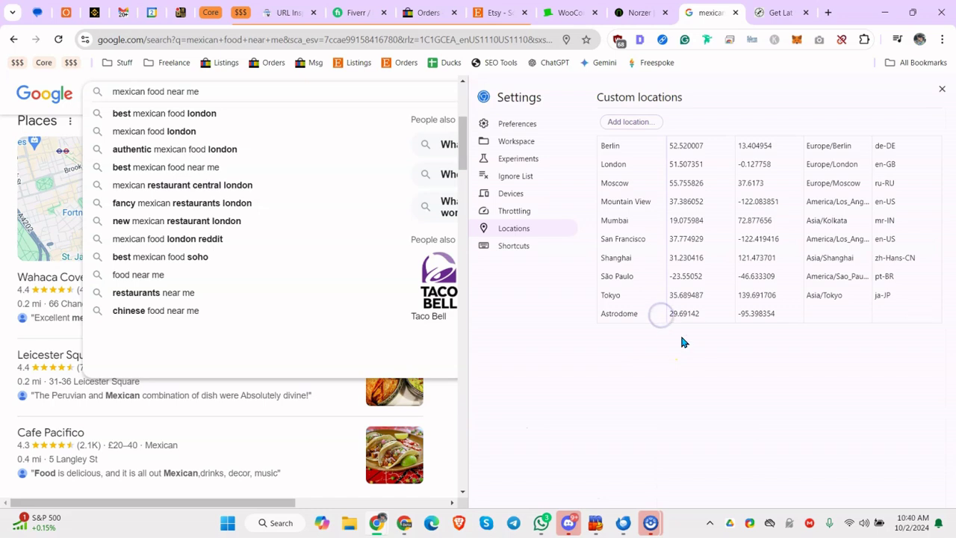
left_click(630, 124)
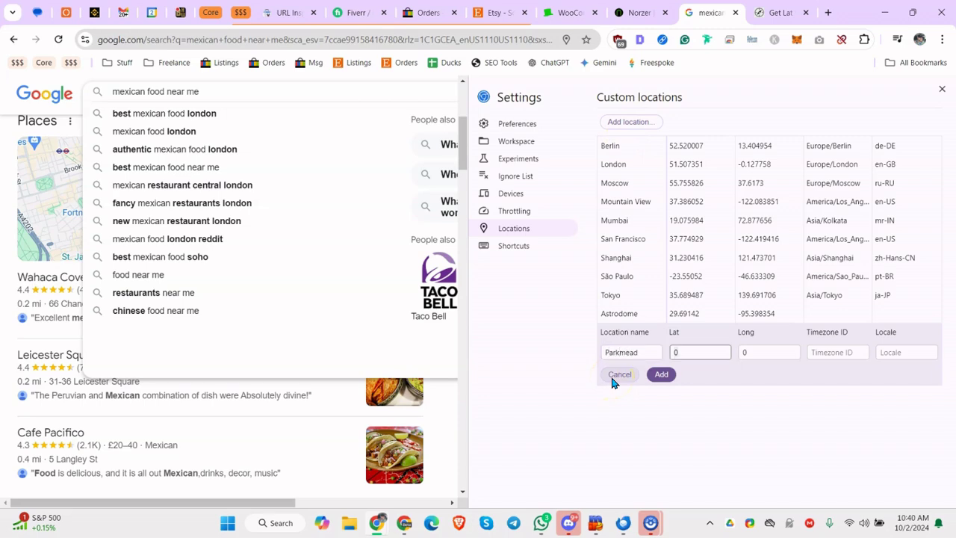
key("super+v")
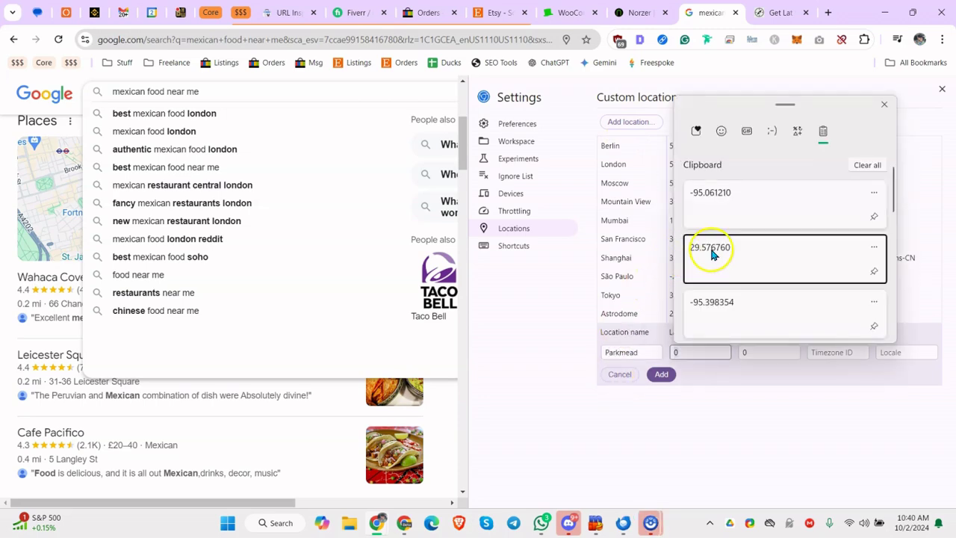
left_click(710, 250)
left_click(757, 357)
key("super")
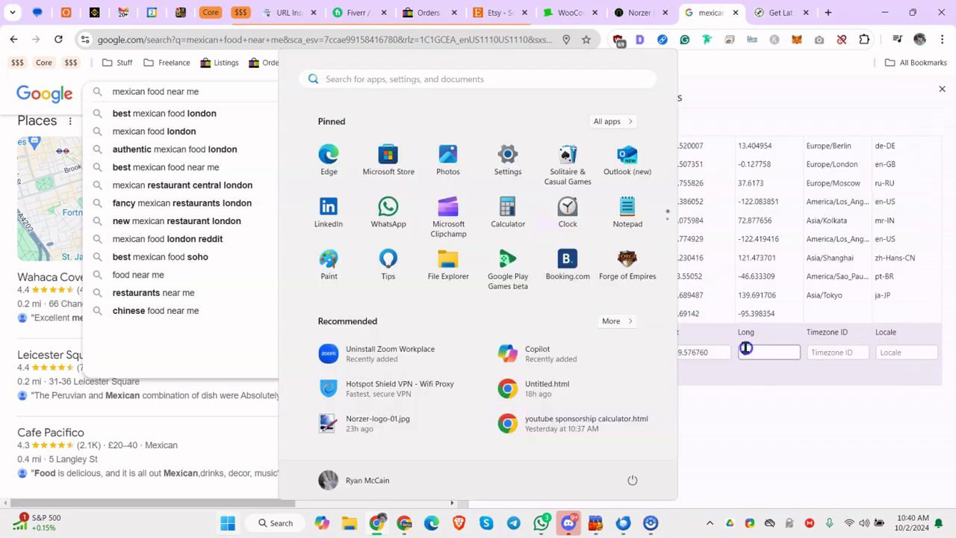
key("super+v")
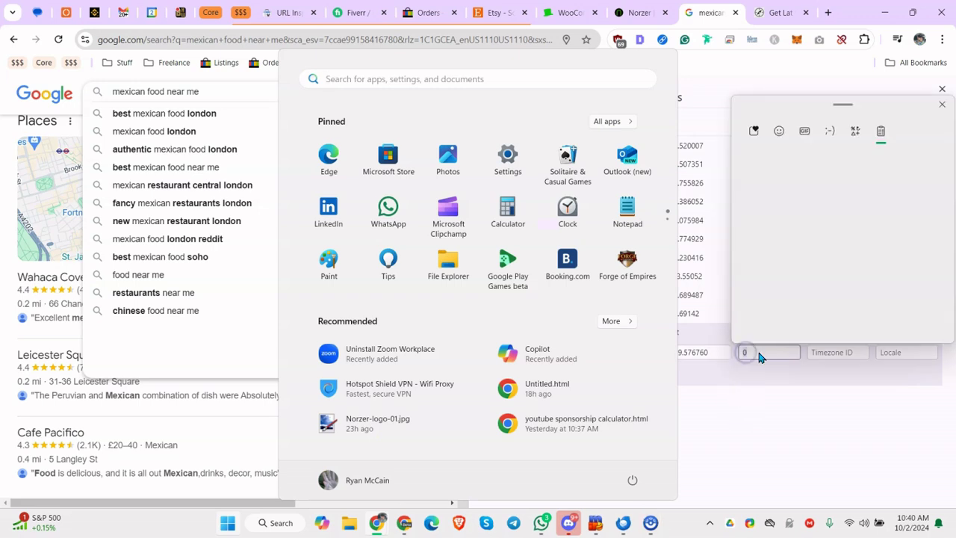
left_click(786, 213)
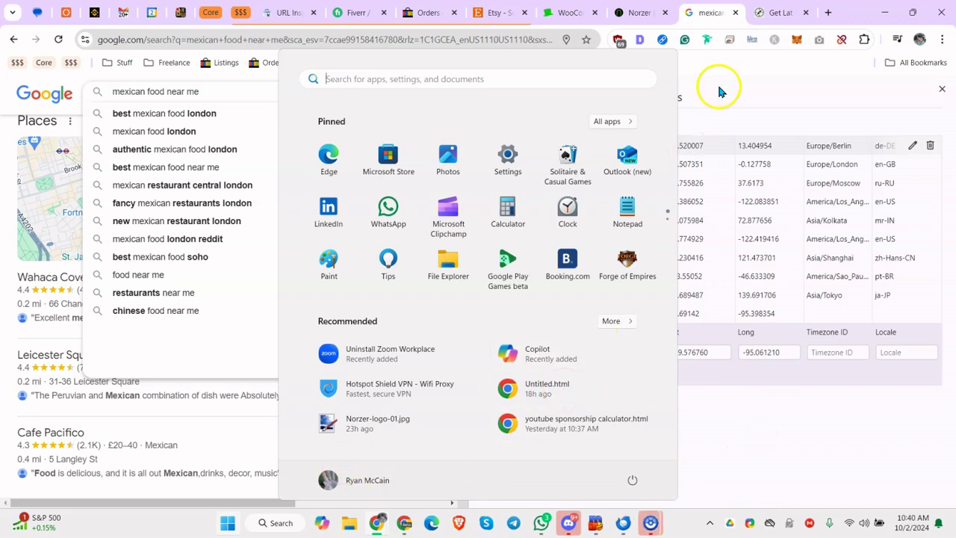
Save the custom location as Parkmead and close Settings back to Sensors
left_click(228, 523)
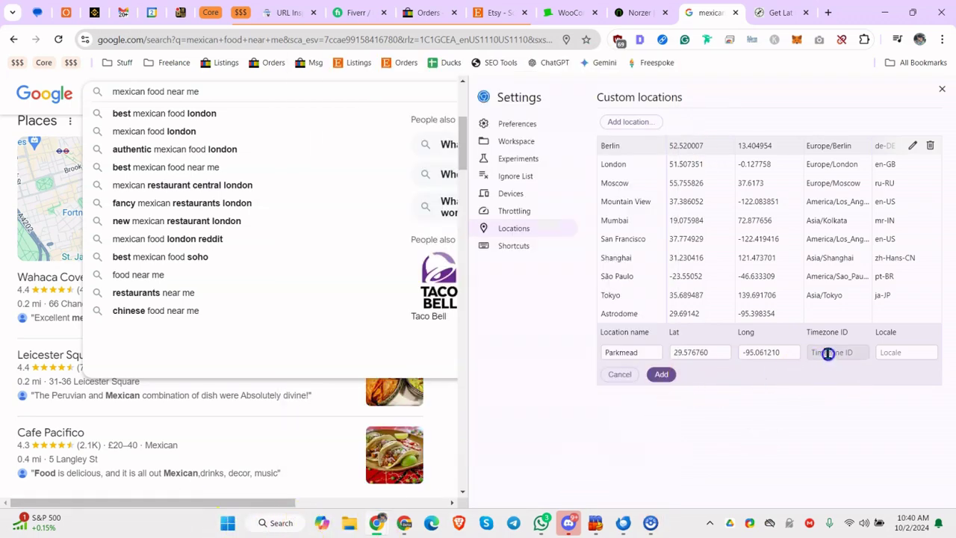
left_click(772, 382)
left_click(661, 374)
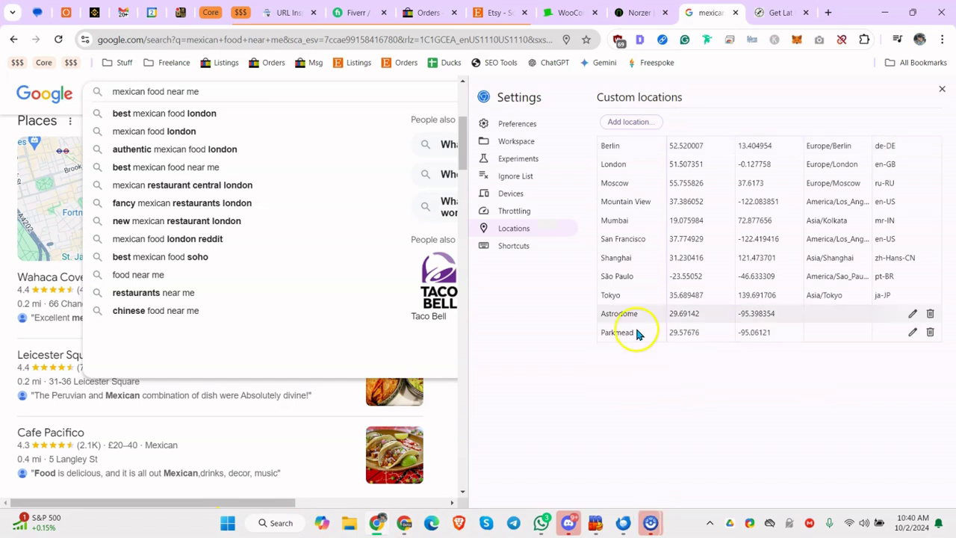
left_click(943, 89)
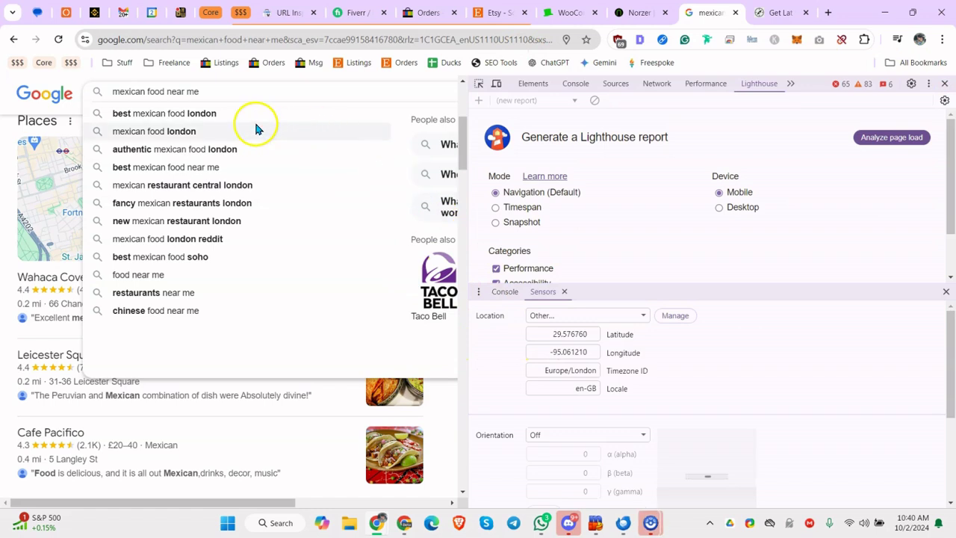
Emulate Parkmead and reload so results show Clear Lake Forest, Taylor Lake Village, TX restaurants
left_click(617, 315)
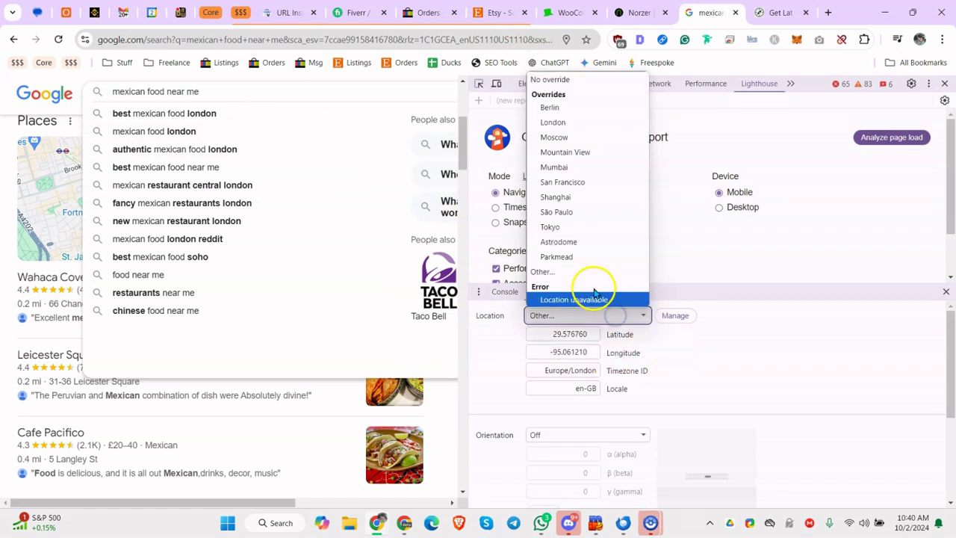
left_click(587, 257)
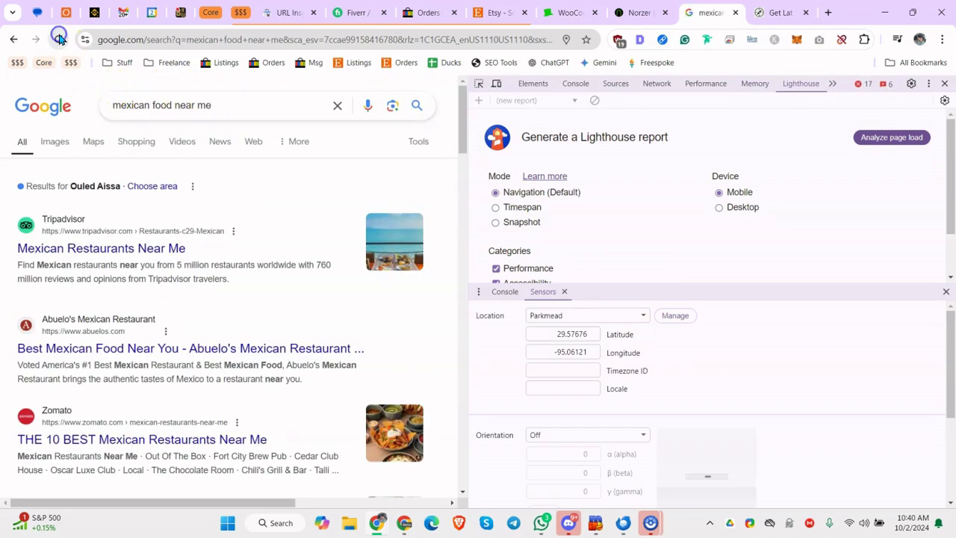
left_click(60, 39)
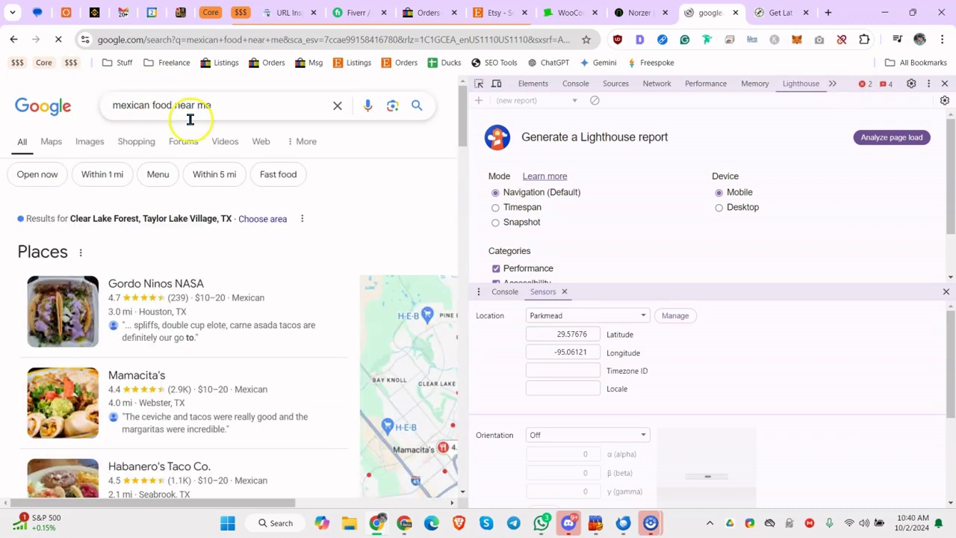
scroll(188, 117, "down", 1)
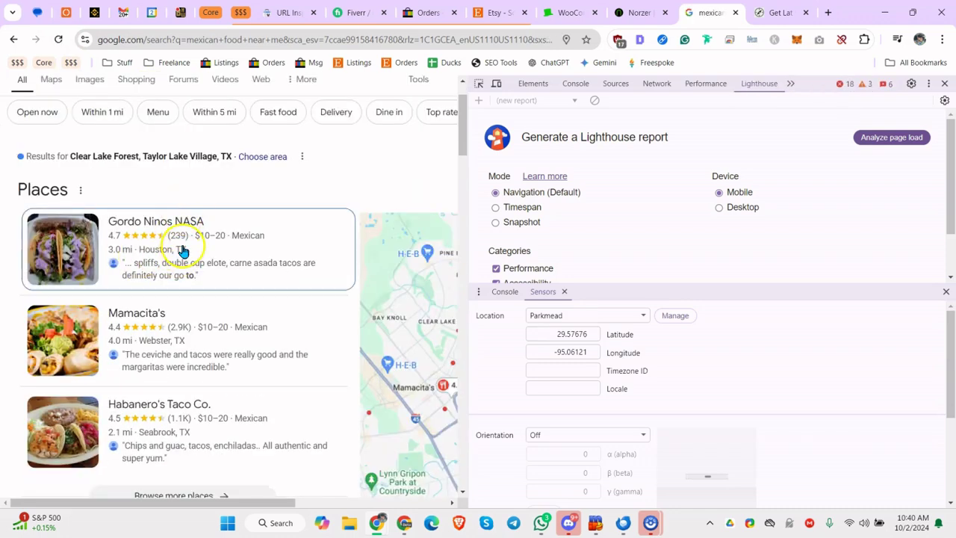